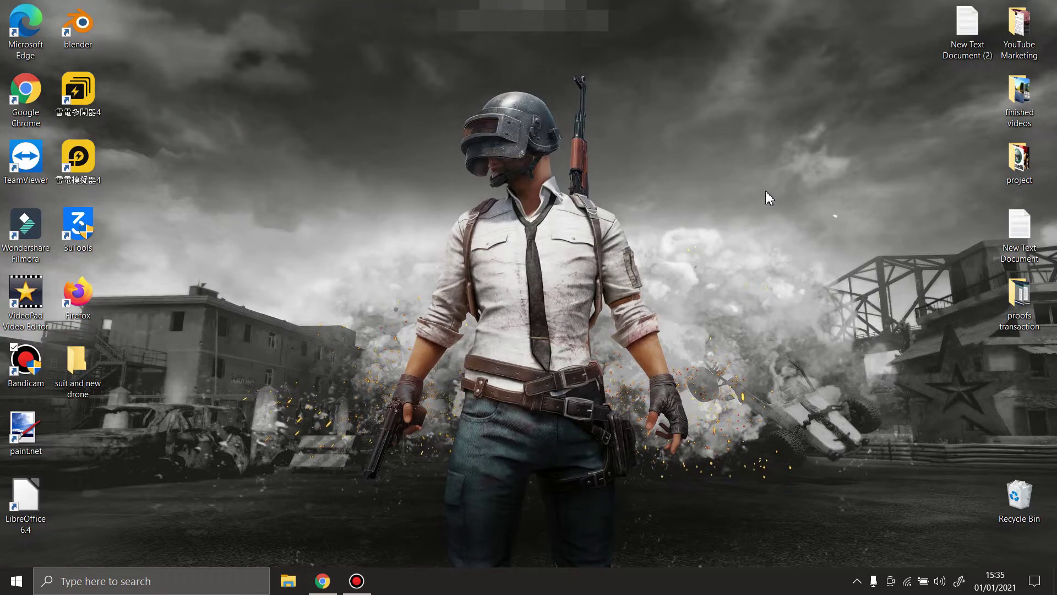
- Launch Google Chrome from the taskbar so it shows a new tab
click(323, 580)
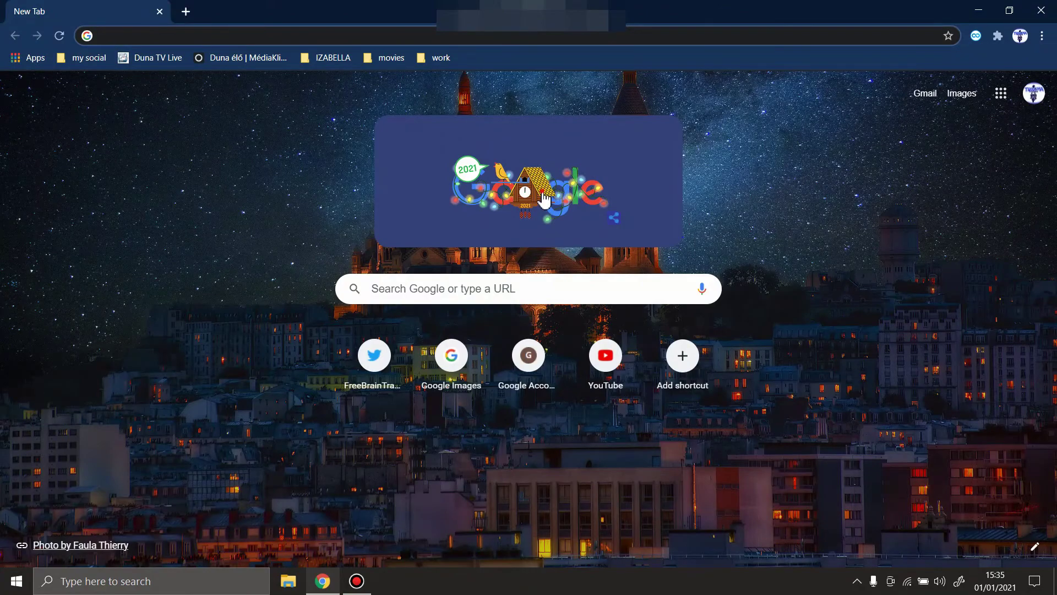
- Show the 'Happy New Year!' doodle results, capture the screen, and minimize Chrome
click(542, 198)
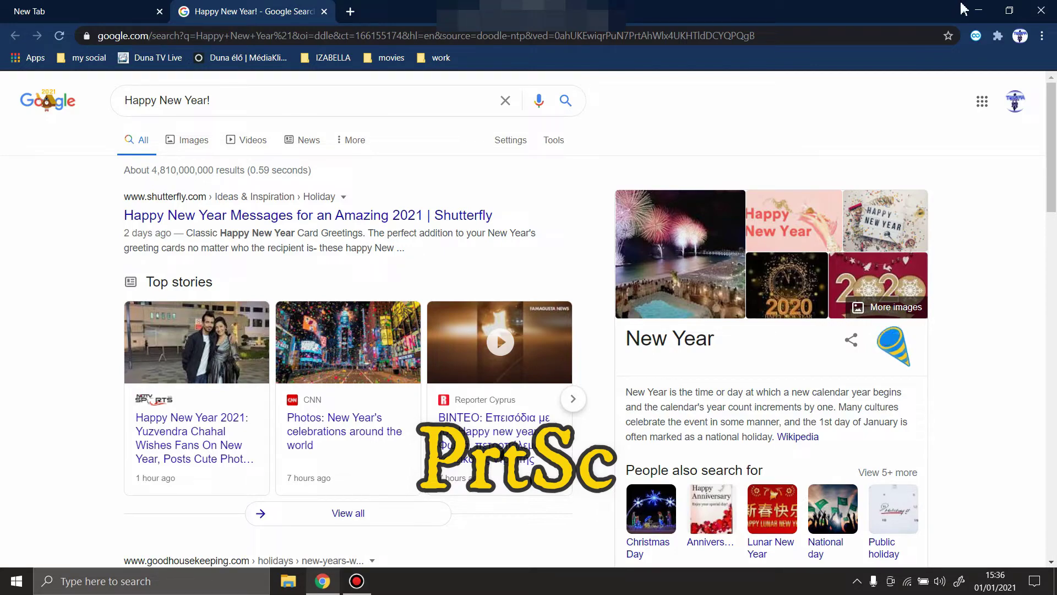
click(977, 11)
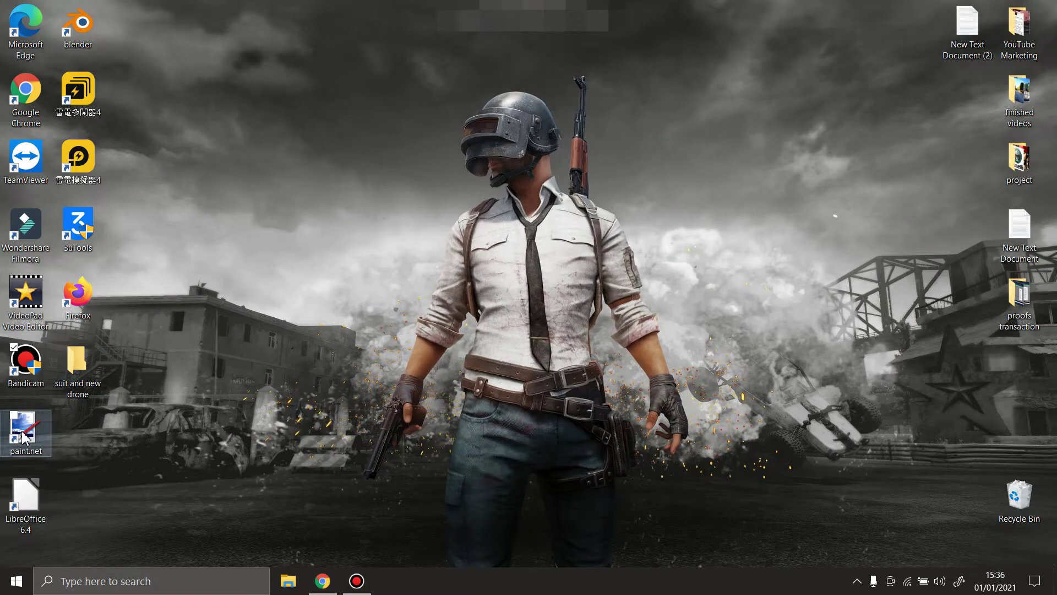
- Launch Paint from a taskbar search for 'pai'
mouse_move(24, 437)
mouse_down()
mouse_move(196, 440)
mouse_move(25, 431)
mouse_up()
click(96, 581)
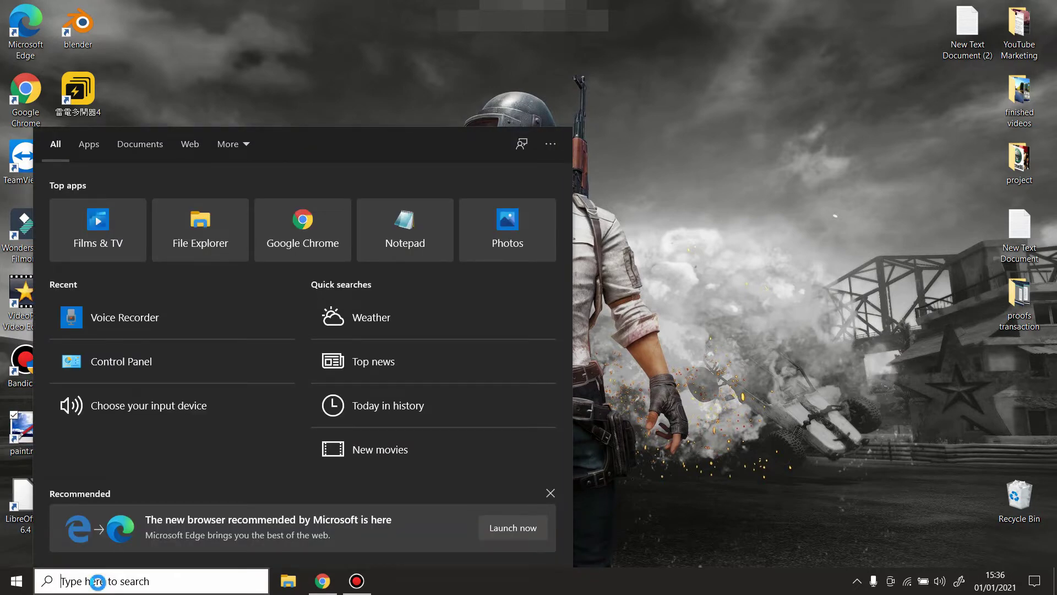
text(pai)
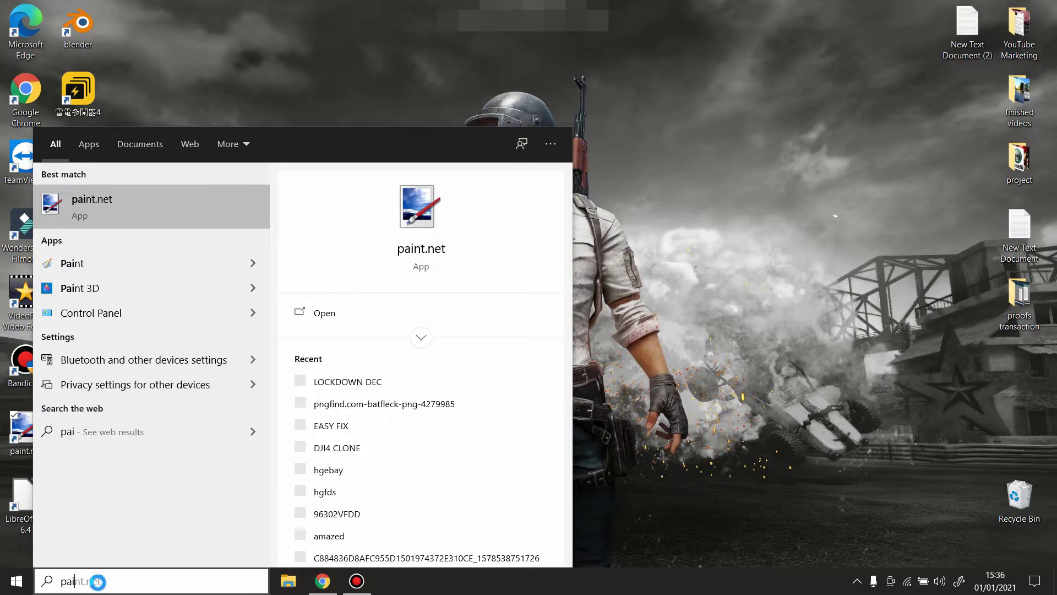
click(88, 272)
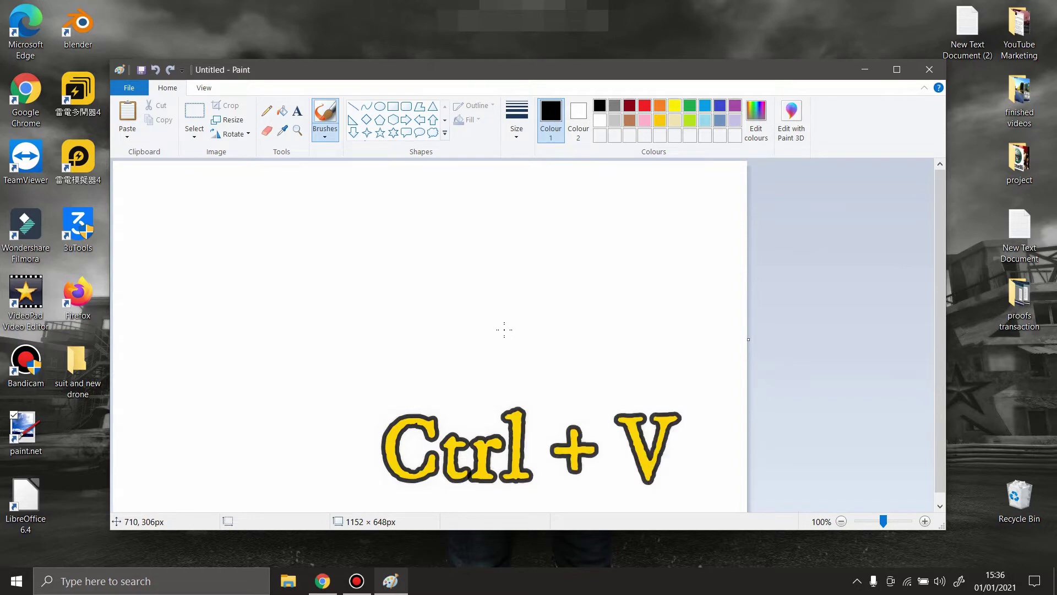
- Paste the Google results screenshot into Paint and maximize the window
key(ctrl+v)
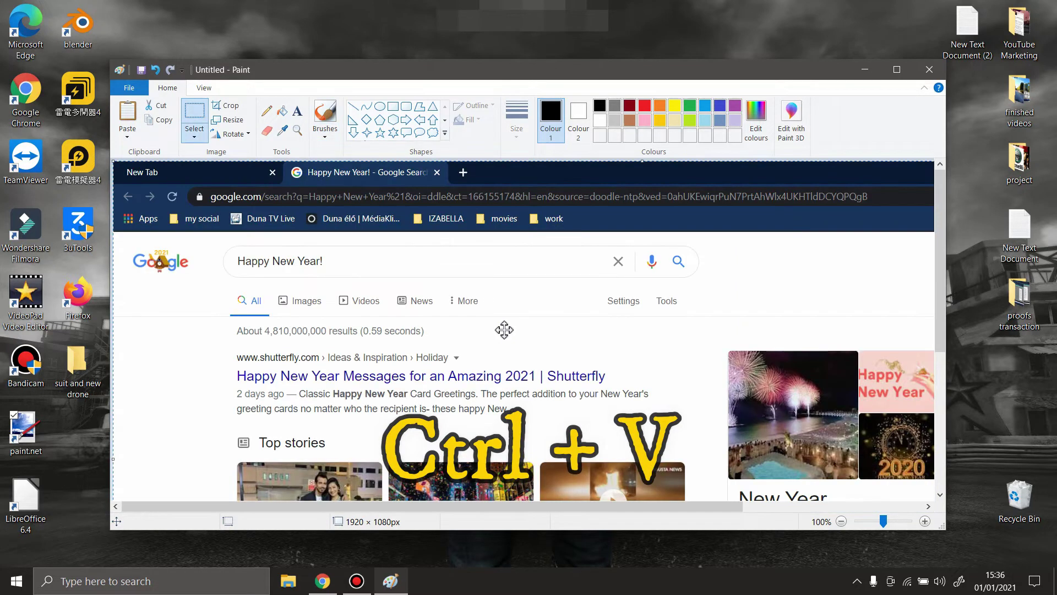
click(897, 69)
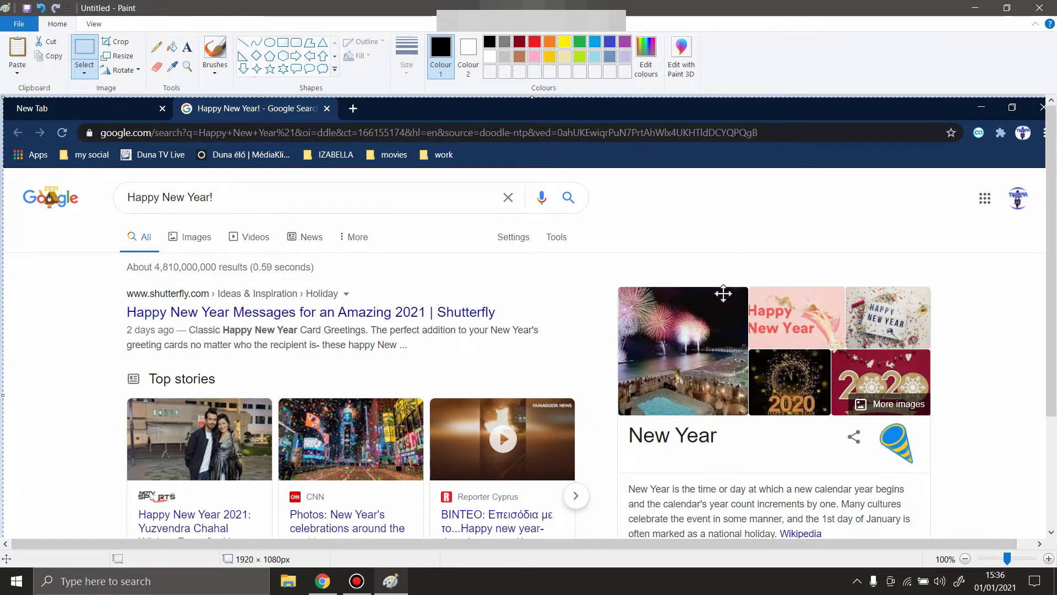
drag(1056, 190, 1055, 309)
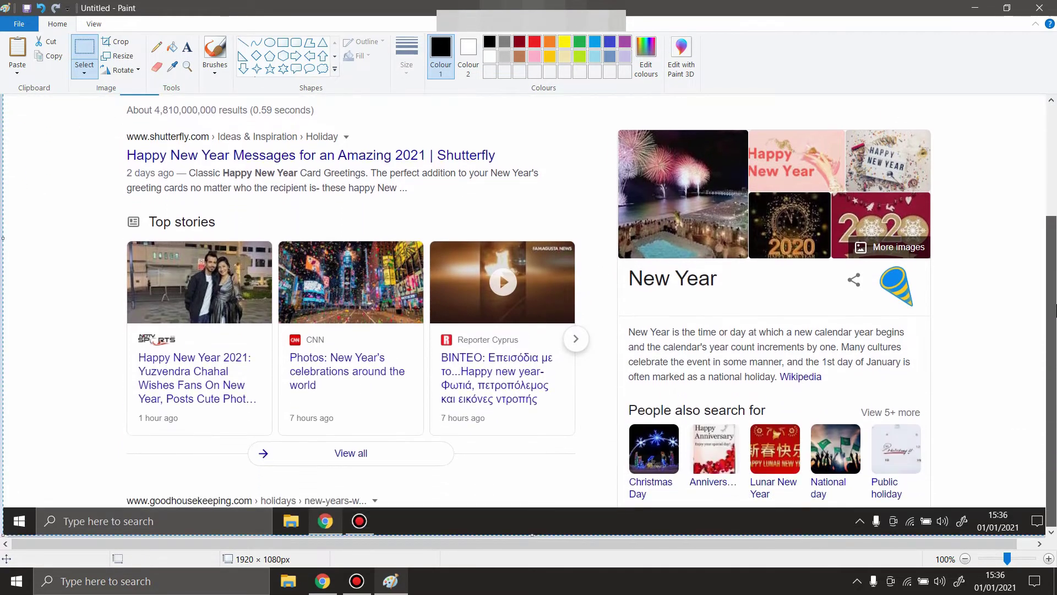
scroll(1056, 310, up, 1)
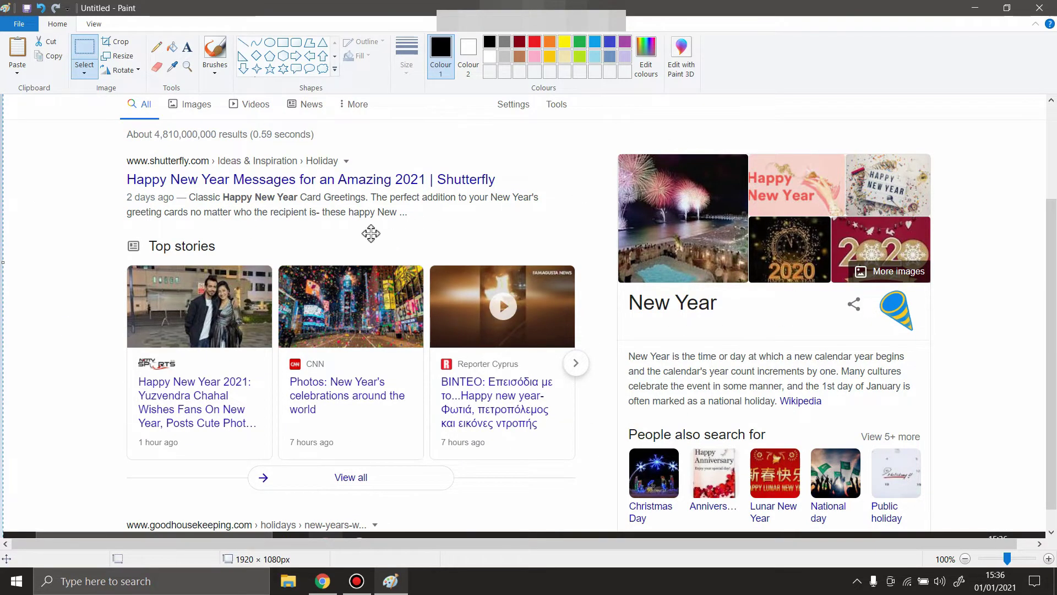
- Save the pasted image to the Desktop as the JPEG file 'screenshoot'
click(28, 8)
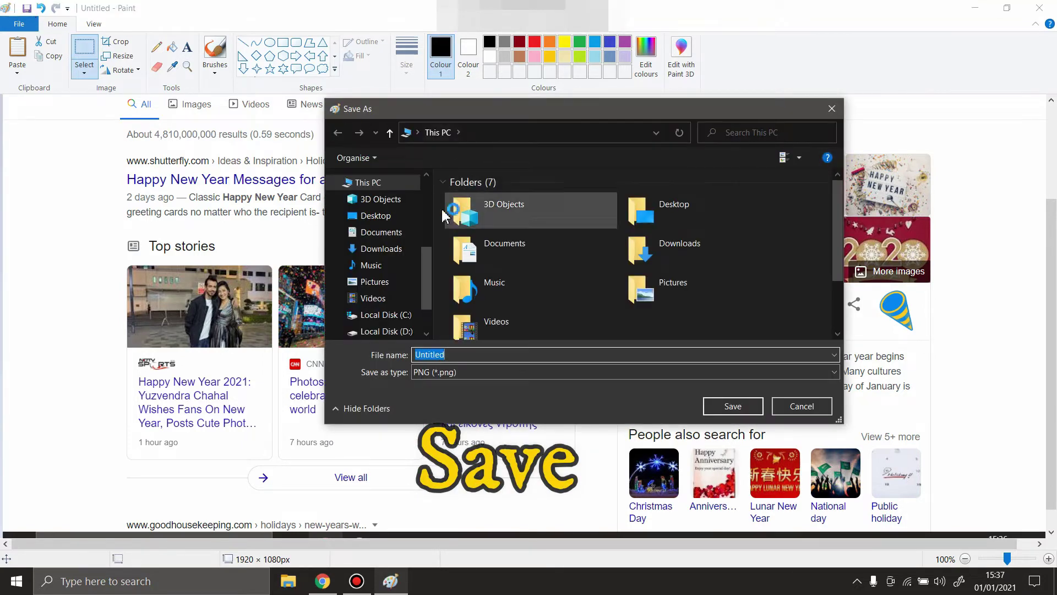
mouse_move(379, 248)
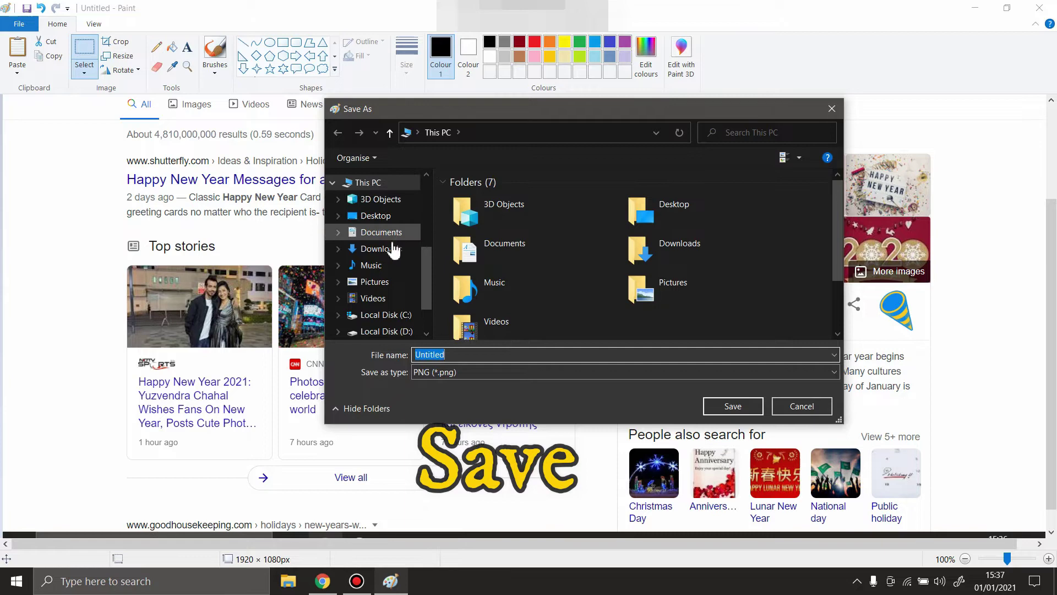
scroll(393, 264, down, 1)
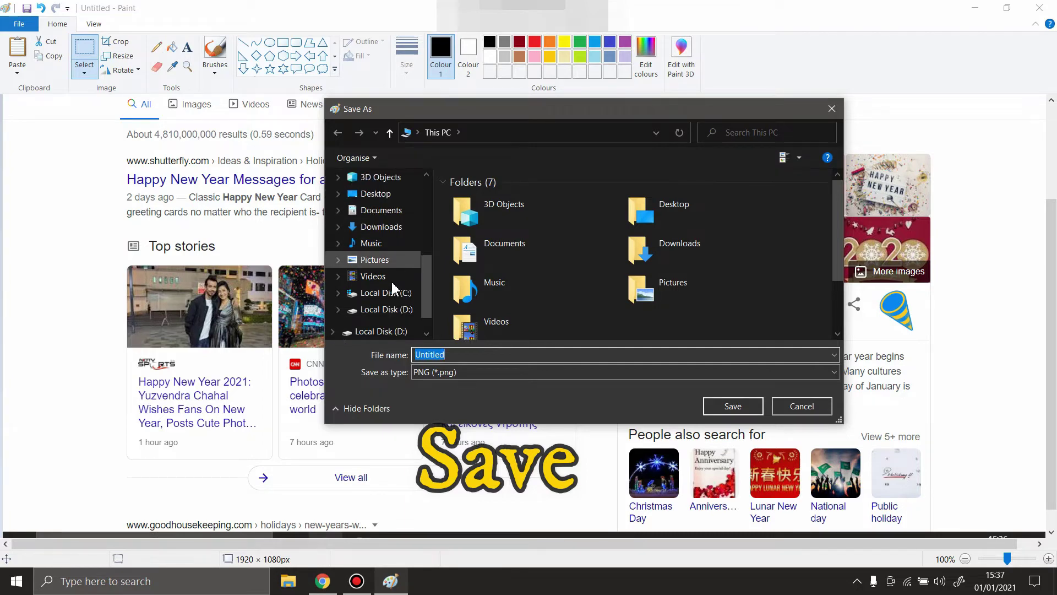
scroll(391, 280, up, 1)
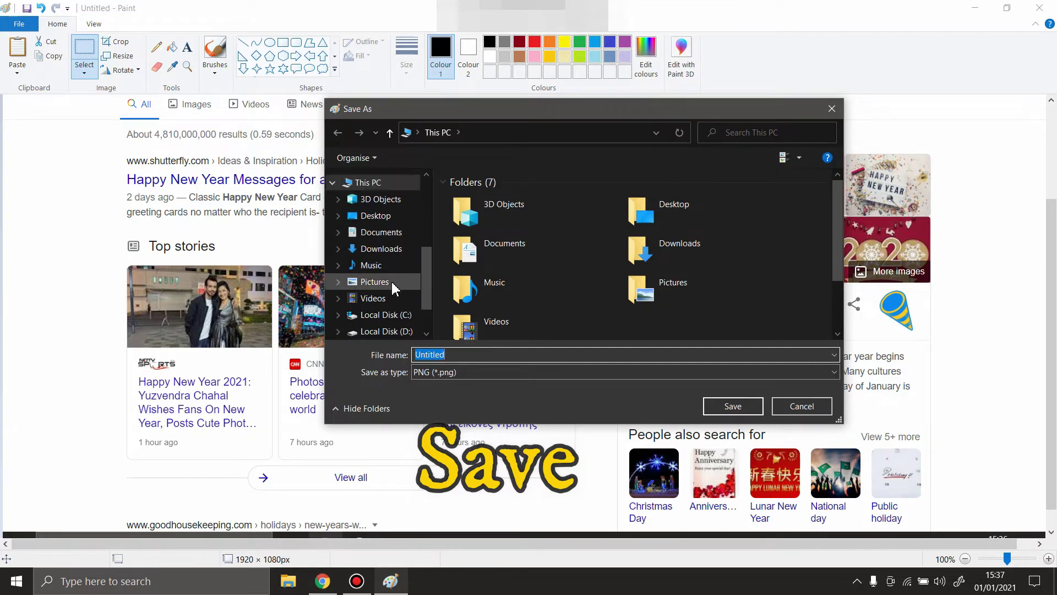
click(385, 219)
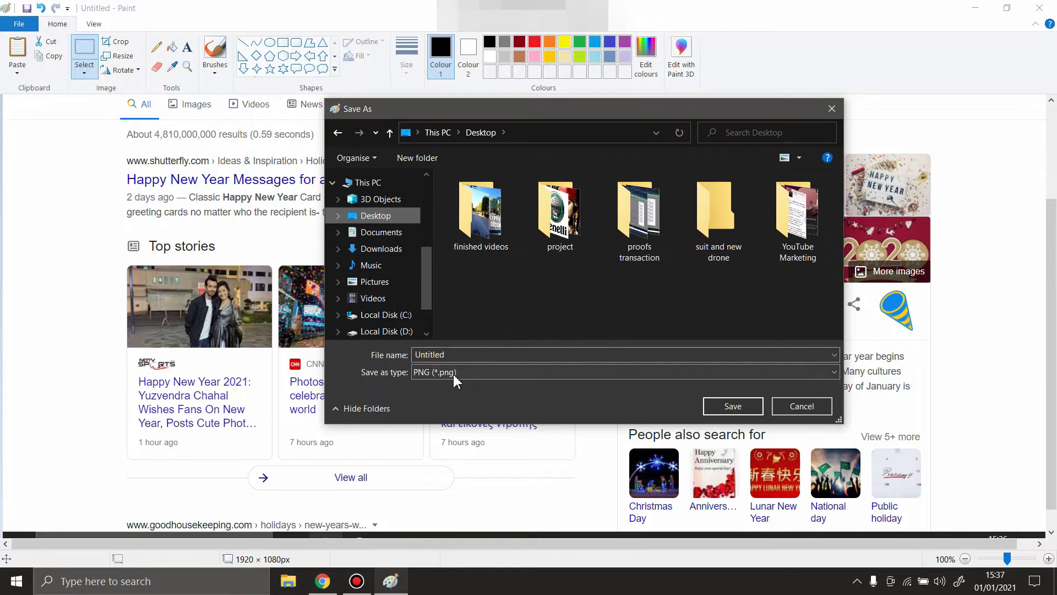
click(393, 351)
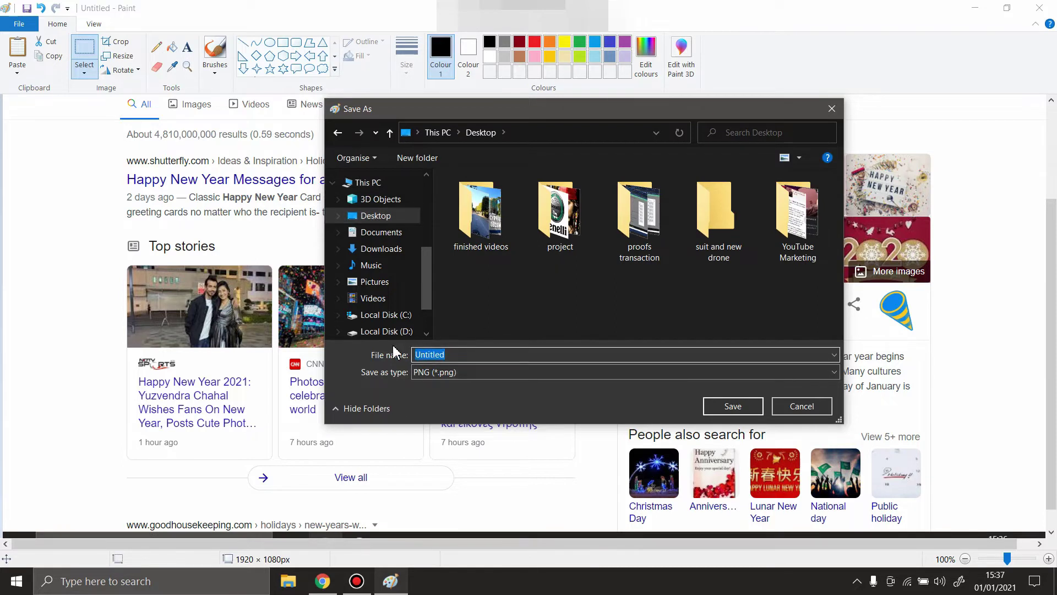
text(screenshoot)
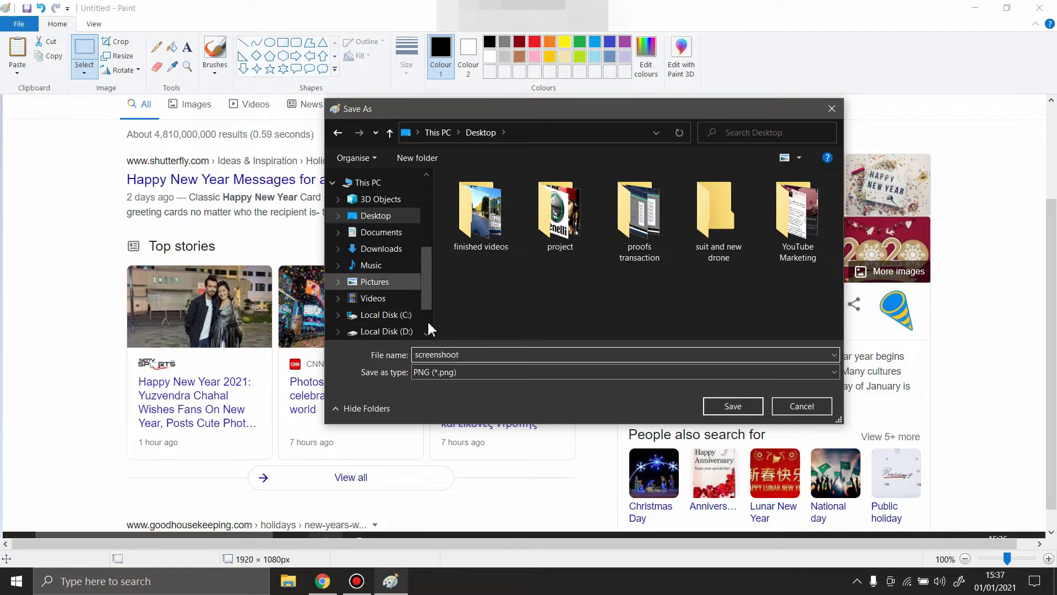
click(466, 373)
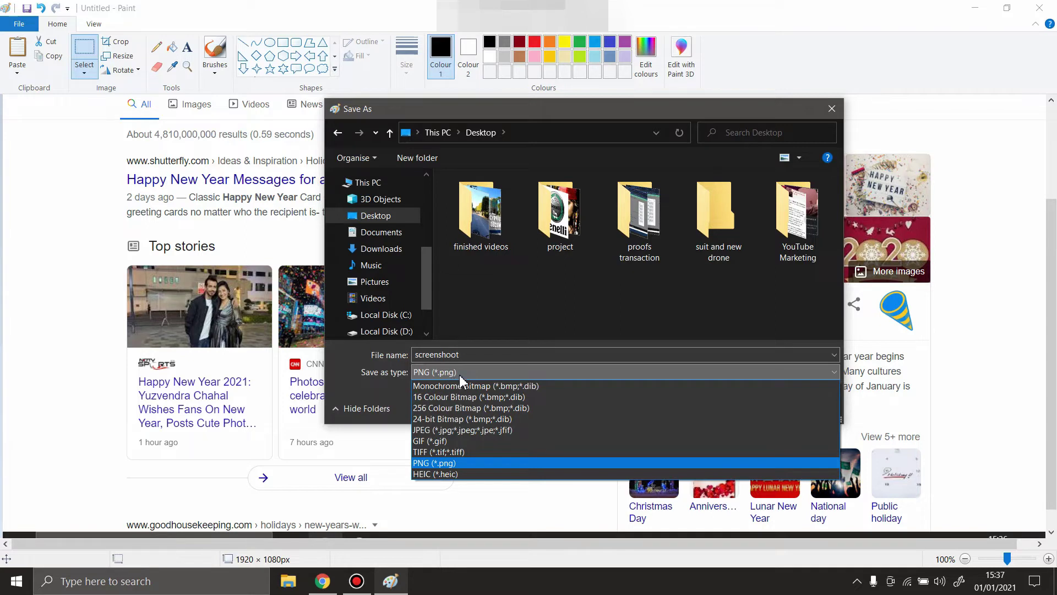
click(459, 376)
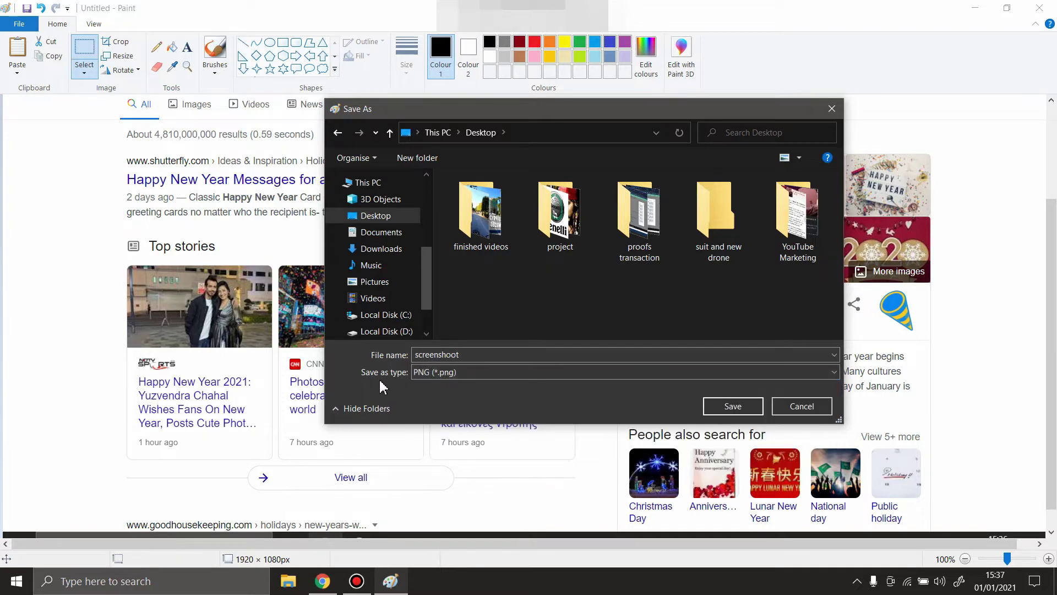
click(415, 374)
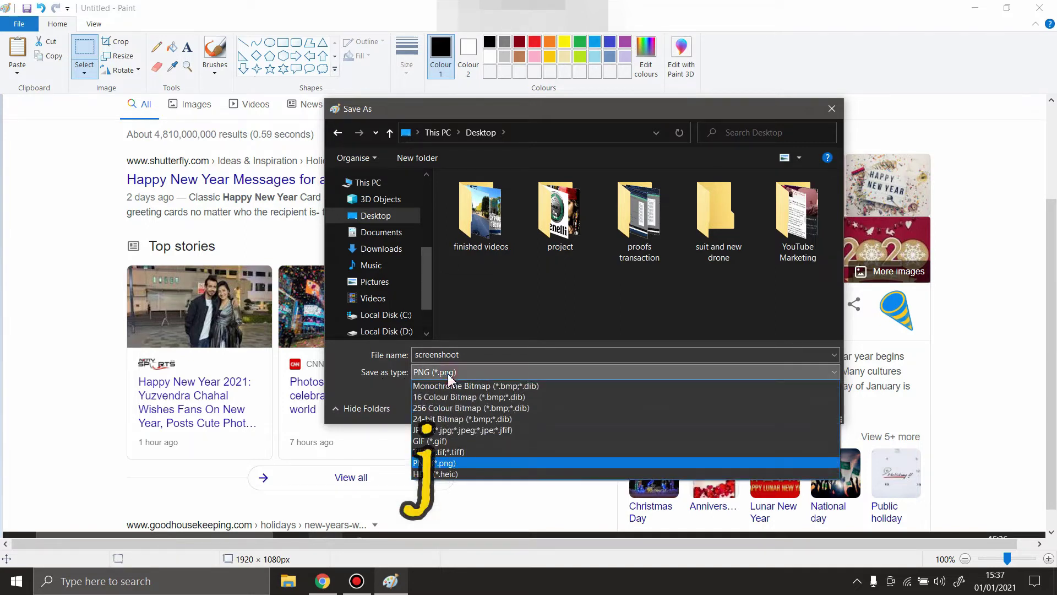
click(445, 431)
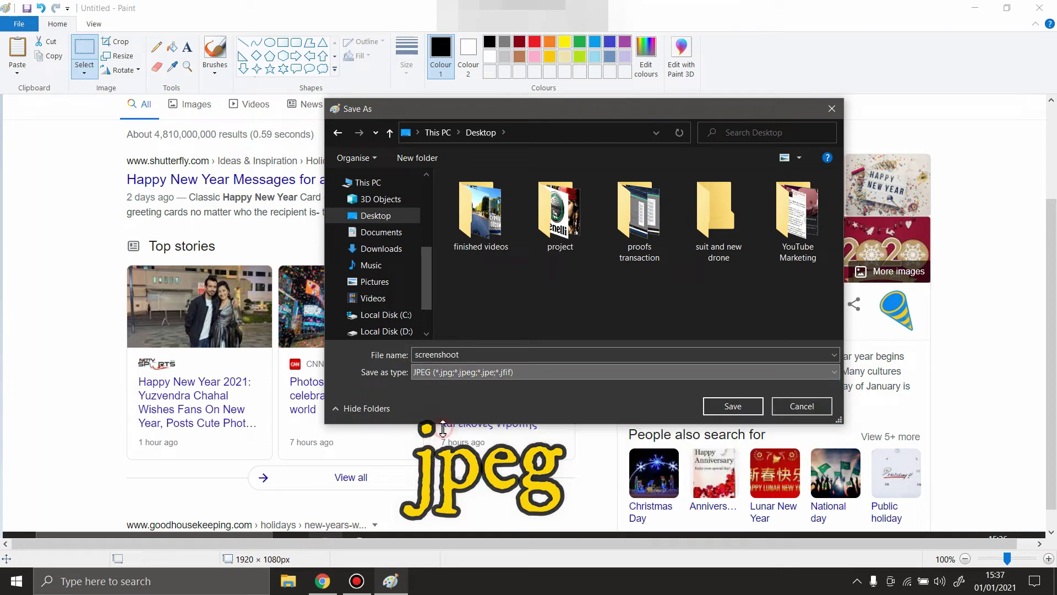
click(726, 407)
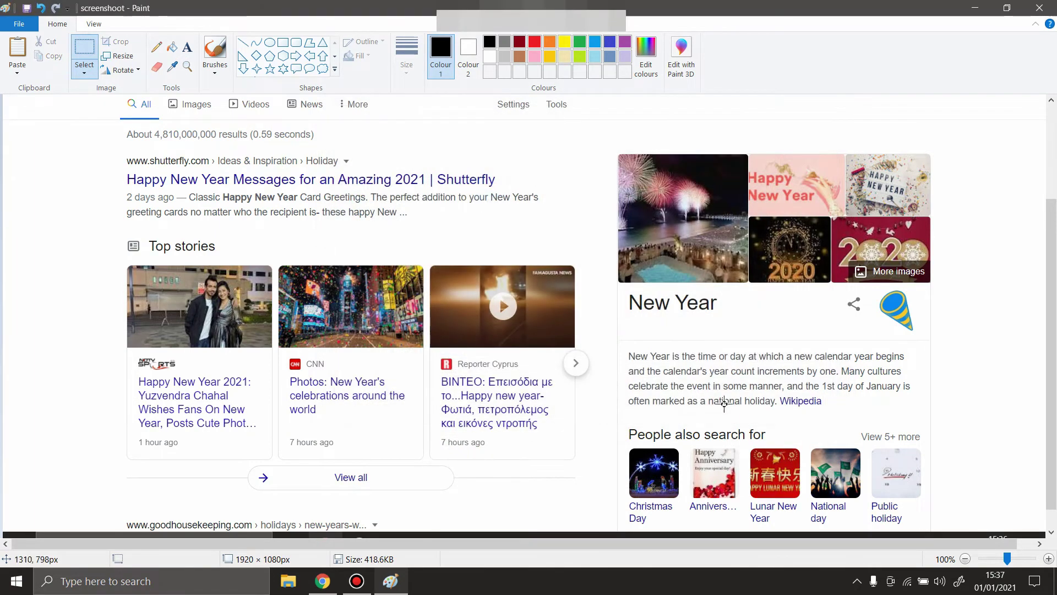
- Review screenshoot.jpg in Photos, then close it and return the icon to the left column
click(975, 8)
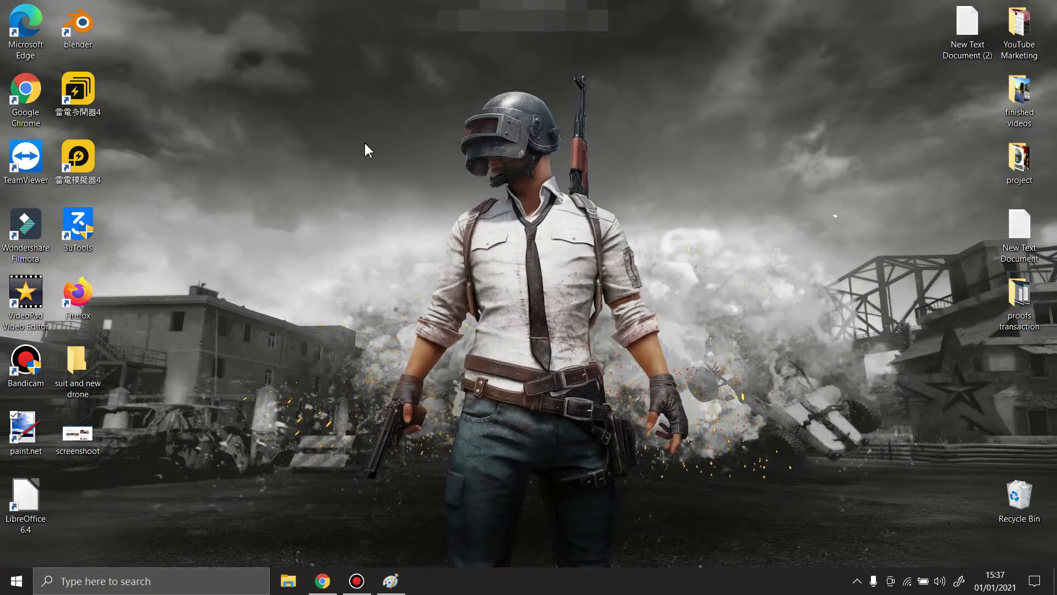
mouse_move(78, 434)
mouse_down()
mouse_move(480, 207)
mouse_move(284, 153)
mouse_up()
drag(228, 113, 373, 224)
double_click(284, 172)
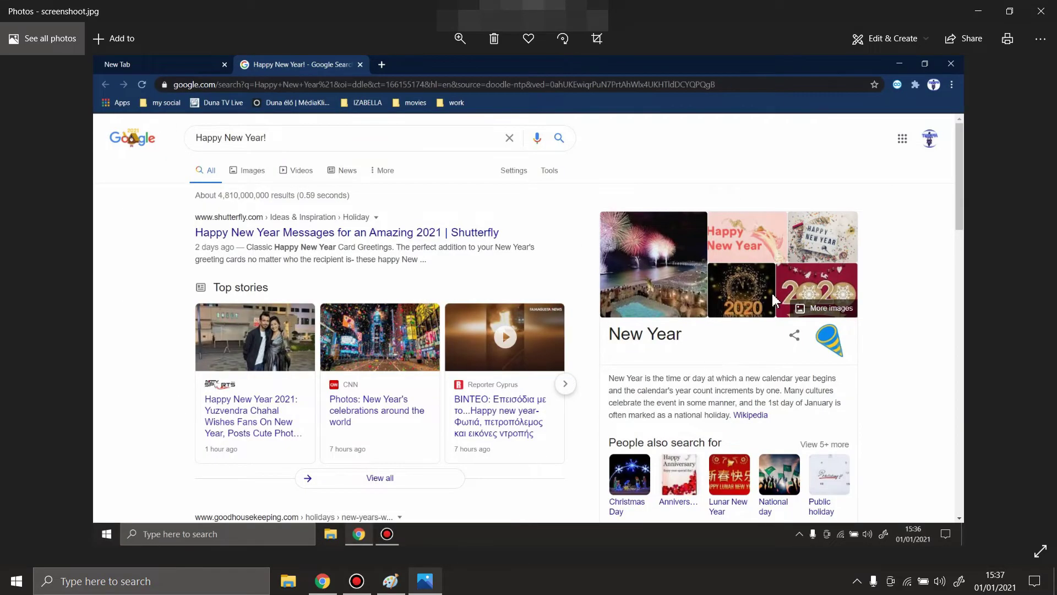
click(1042, 12)
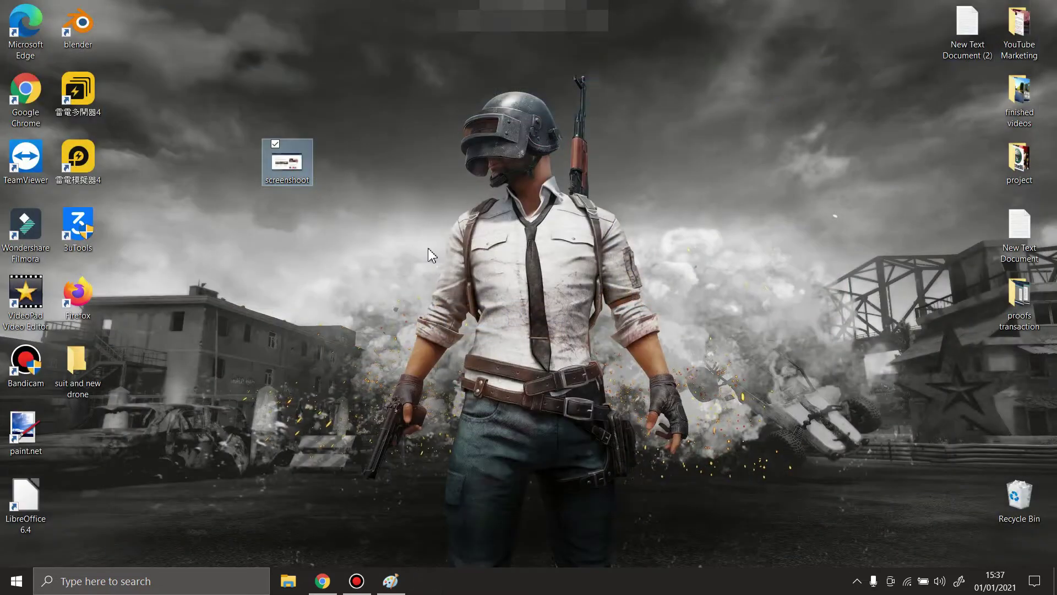
drag(277, 159, 98, 438)
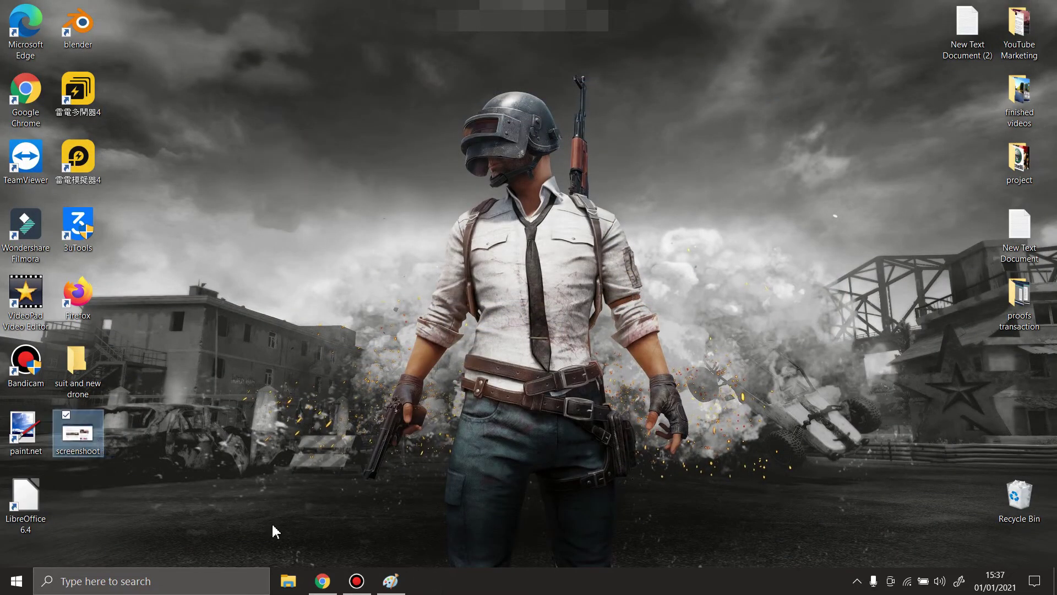
- Cut the New Year panel and its description from the screenshot, then start a new picture
click(392, 581)
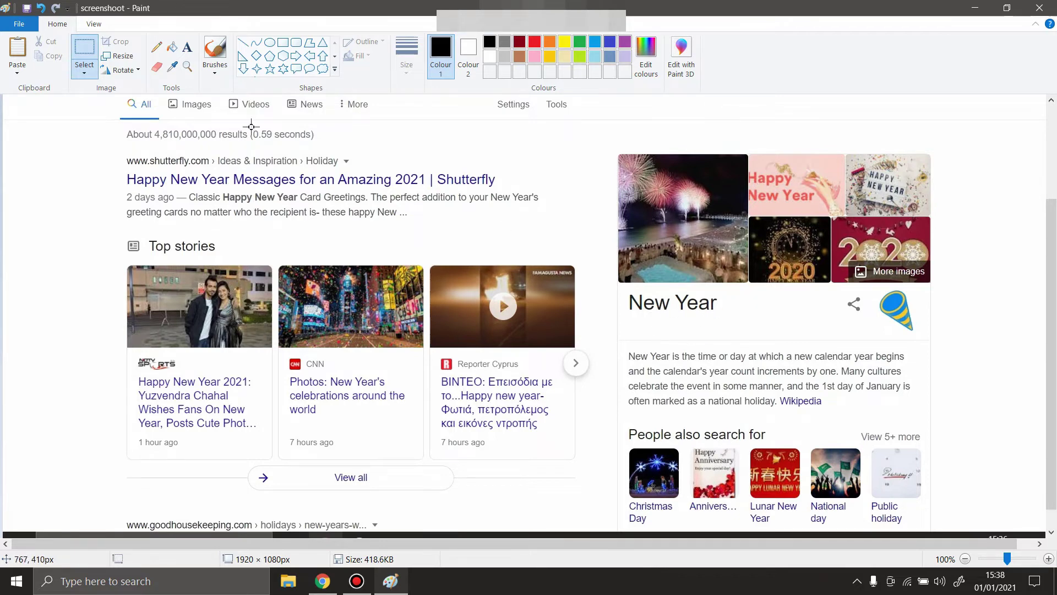
click(89, 51)
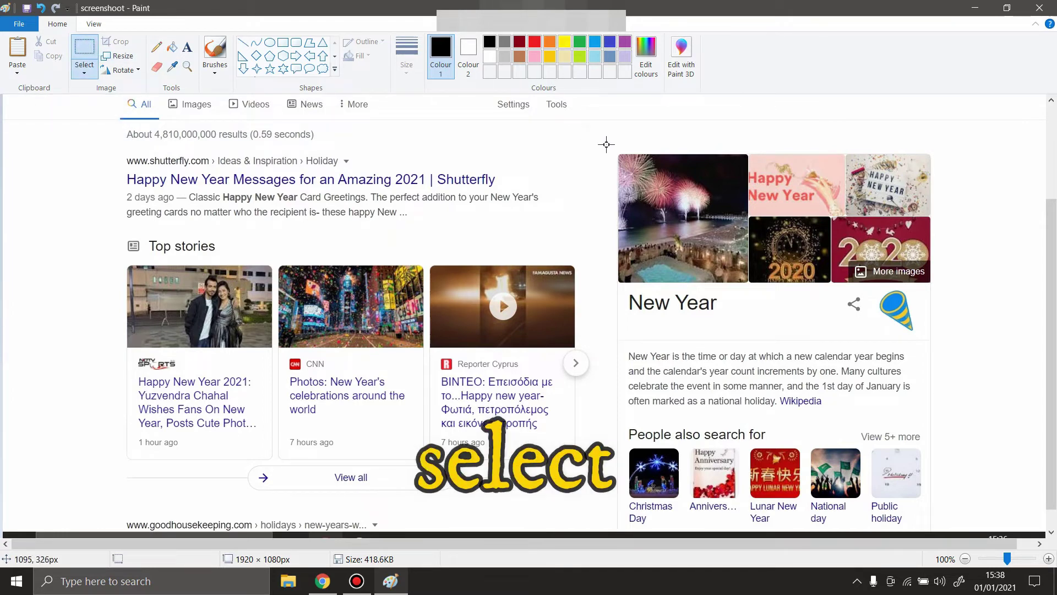
drag(612, 147, 958, 333)
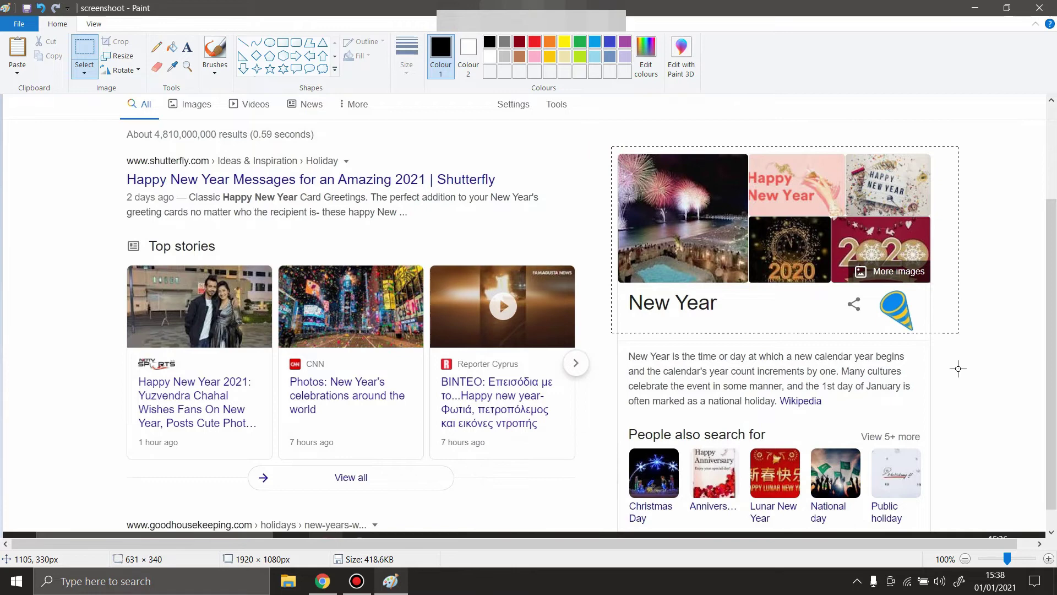
drag(958, 368, 946, 421)
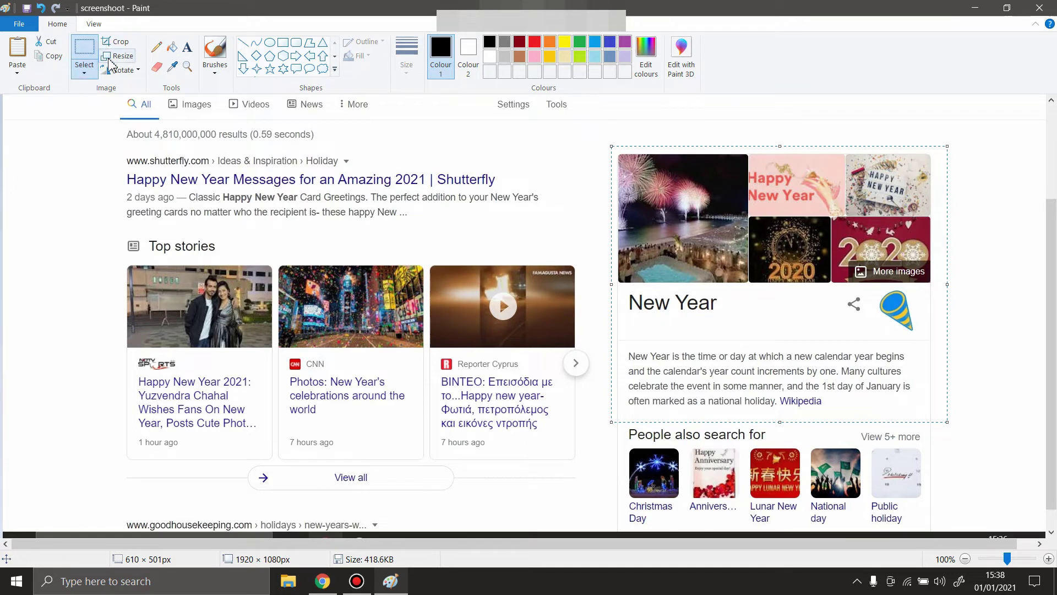
click(52, 42)
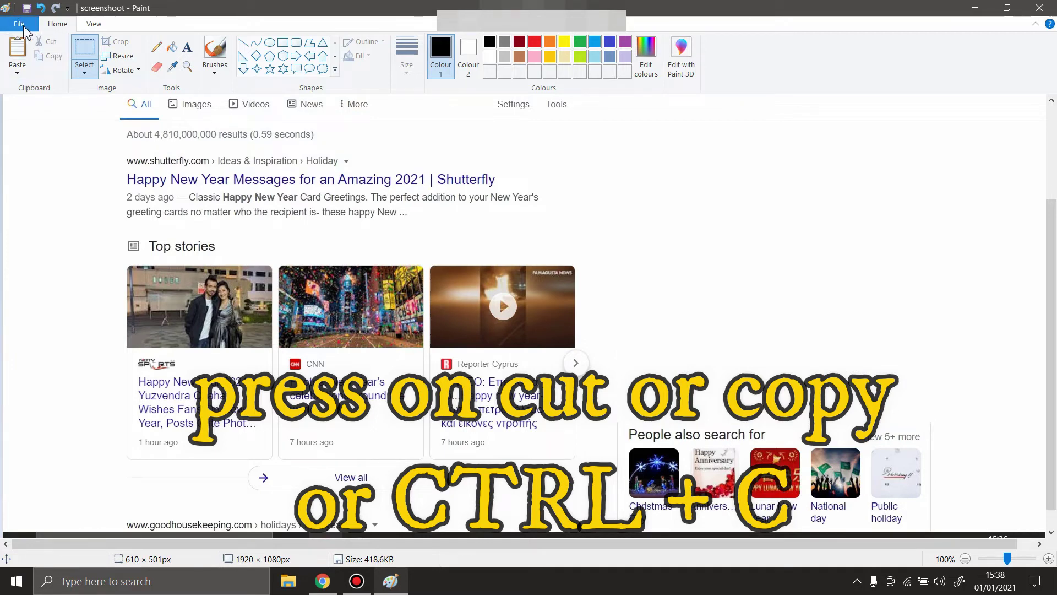
click(22, 27)
click(39, 50)
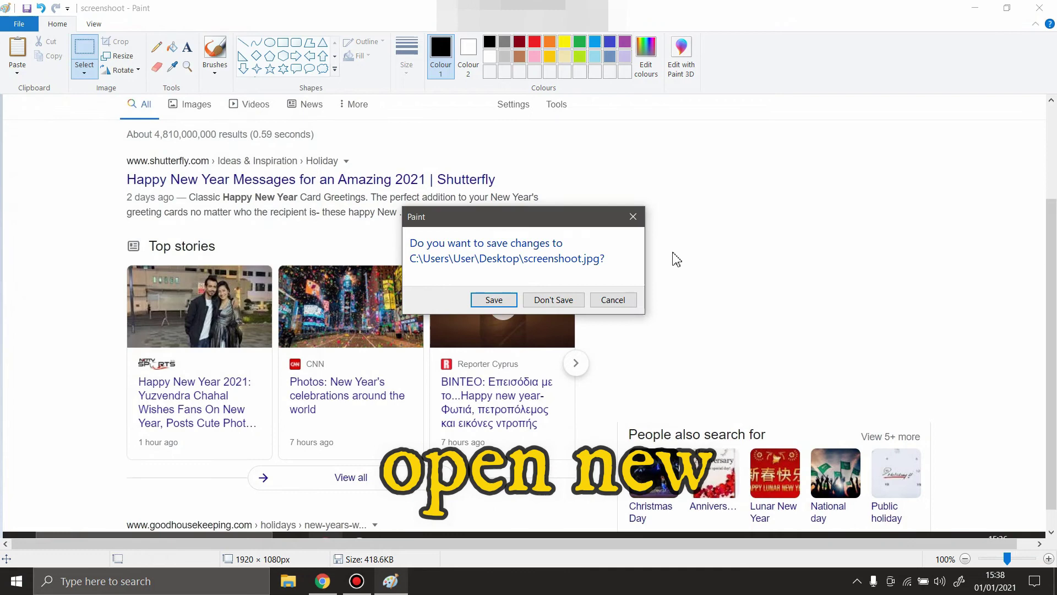
- Discard changes, paste the New Year panel into the new picture, and narrow the canvas to it
click(553, 299)
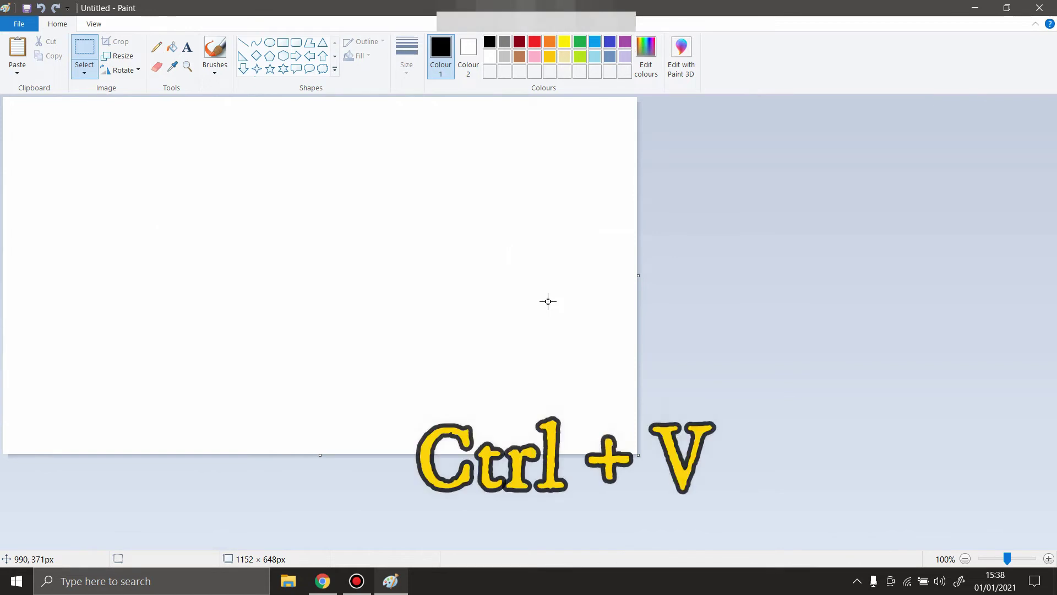
key(ctrl+v)
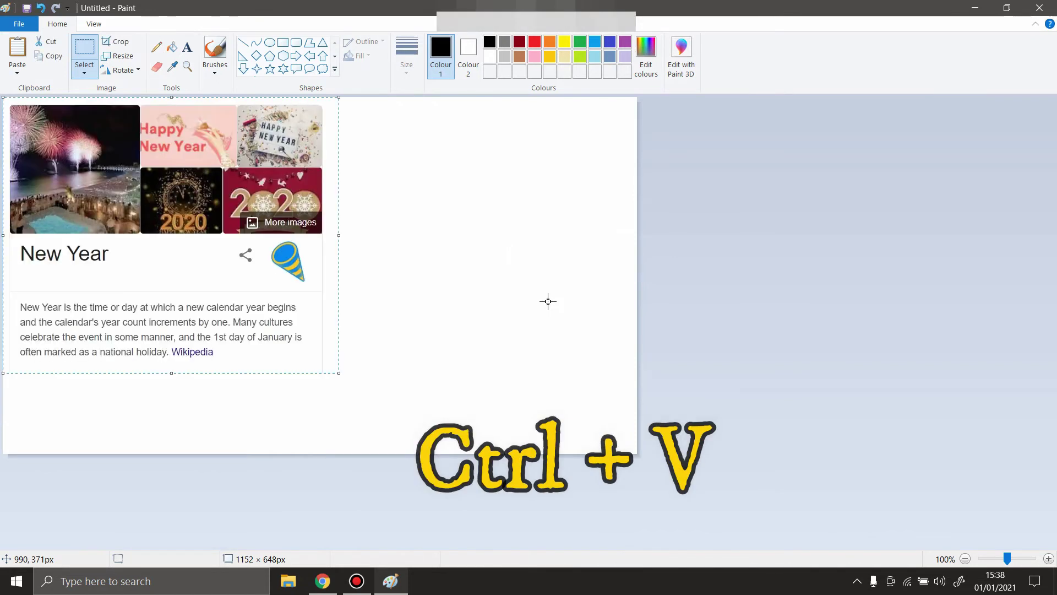
click(317, 475)
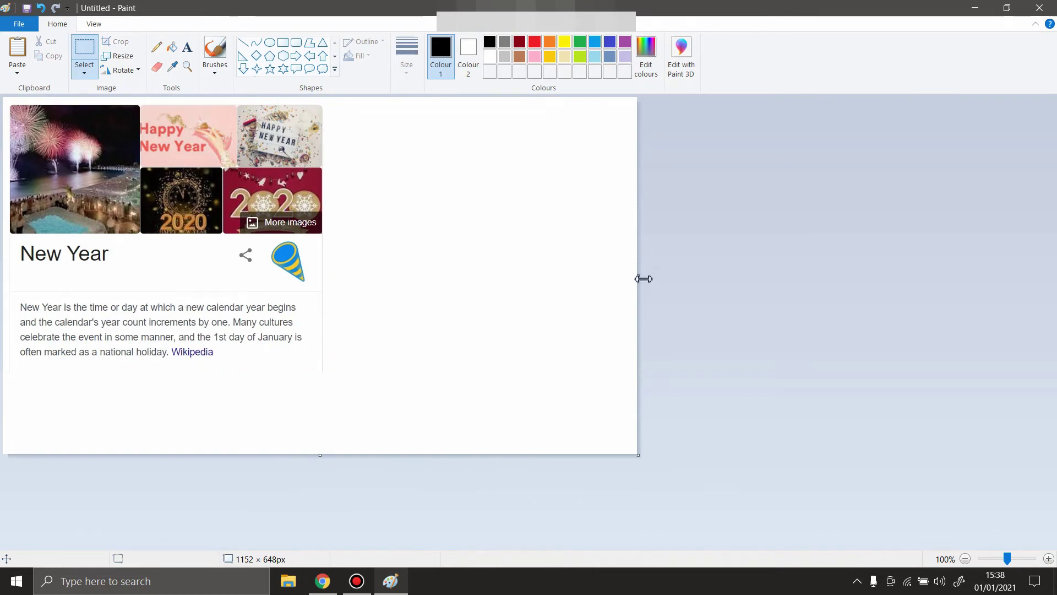
drag(638, 275, 337, 276)
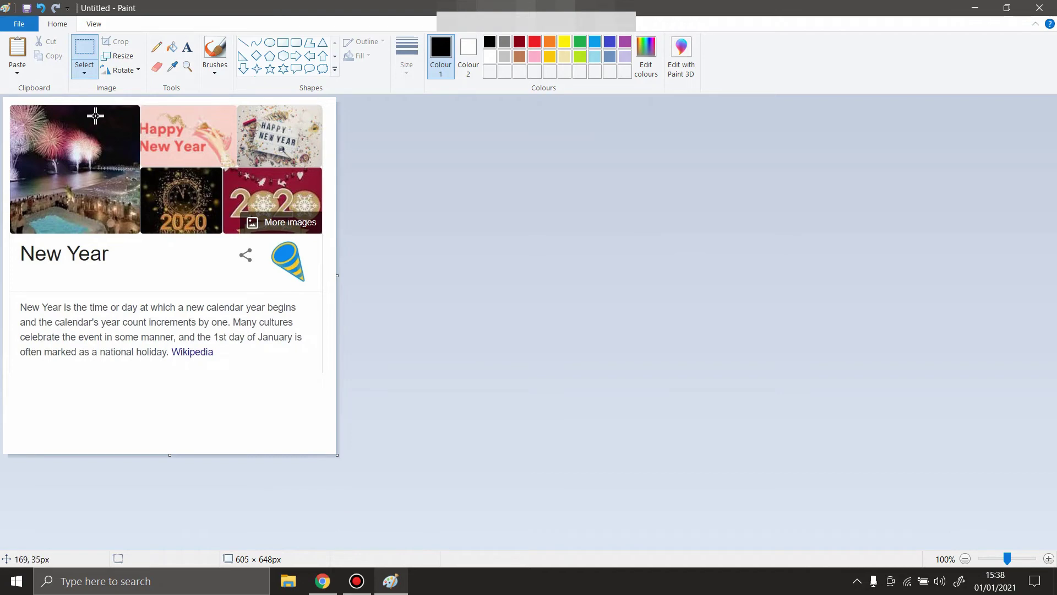
- Save the new picture to the Desktop as JPEG 'screenshoot2' and close Paint
click(27, 10)
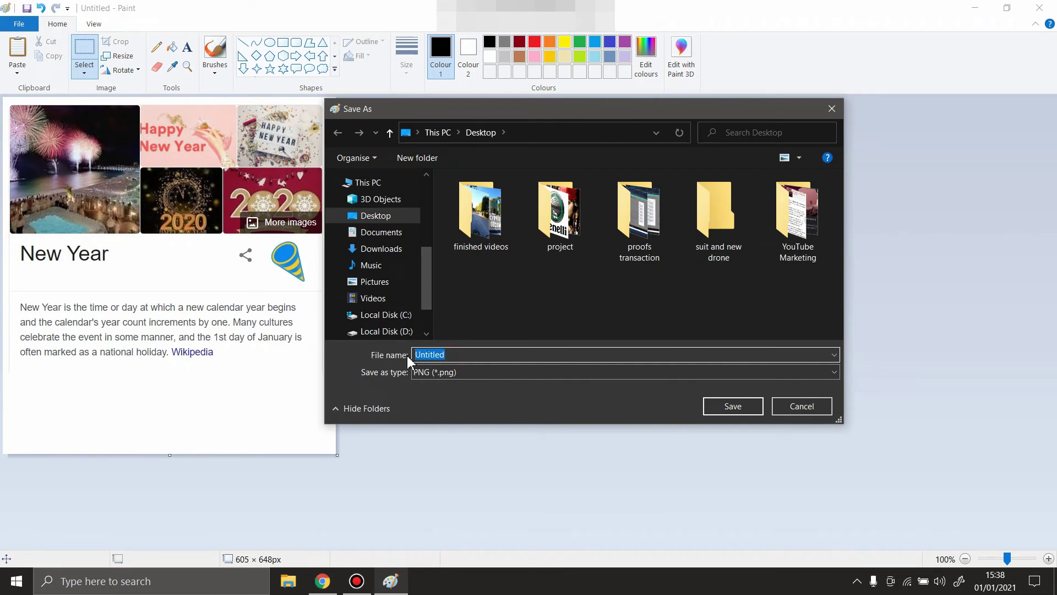
text(screenshoot)
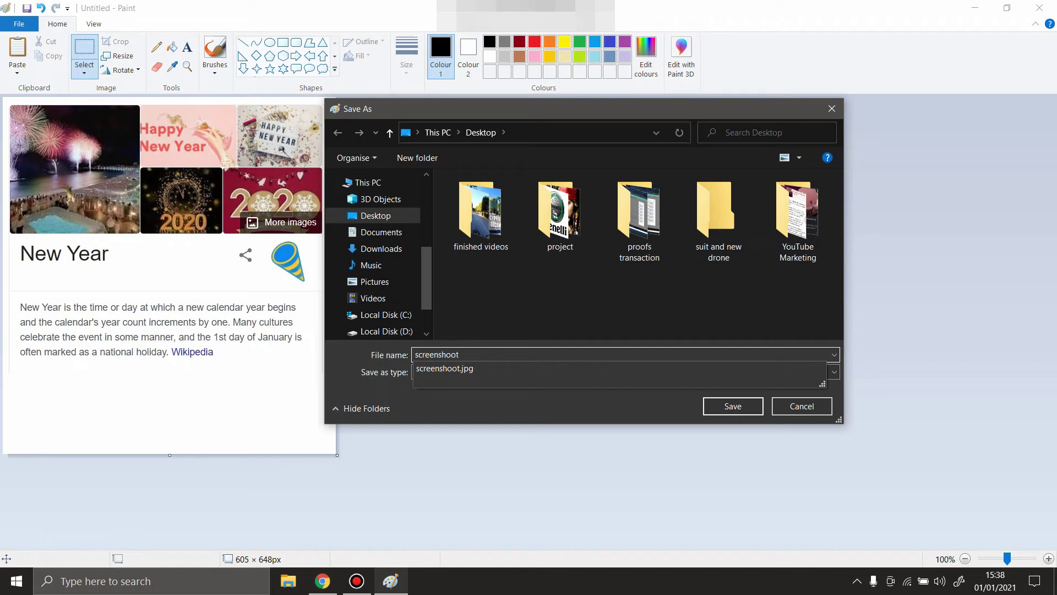
text(2)
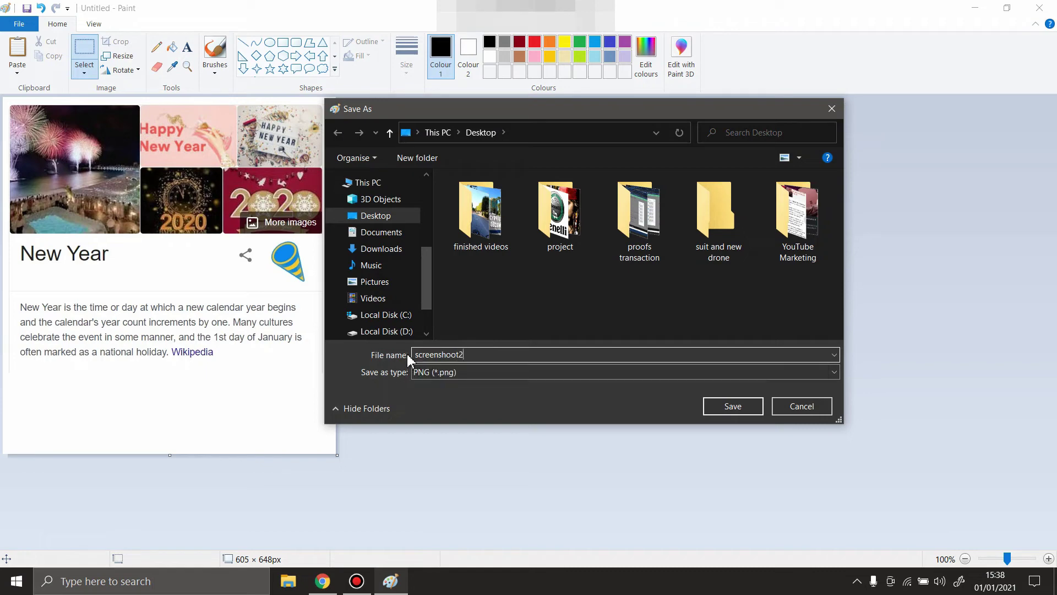
click(441, 372)
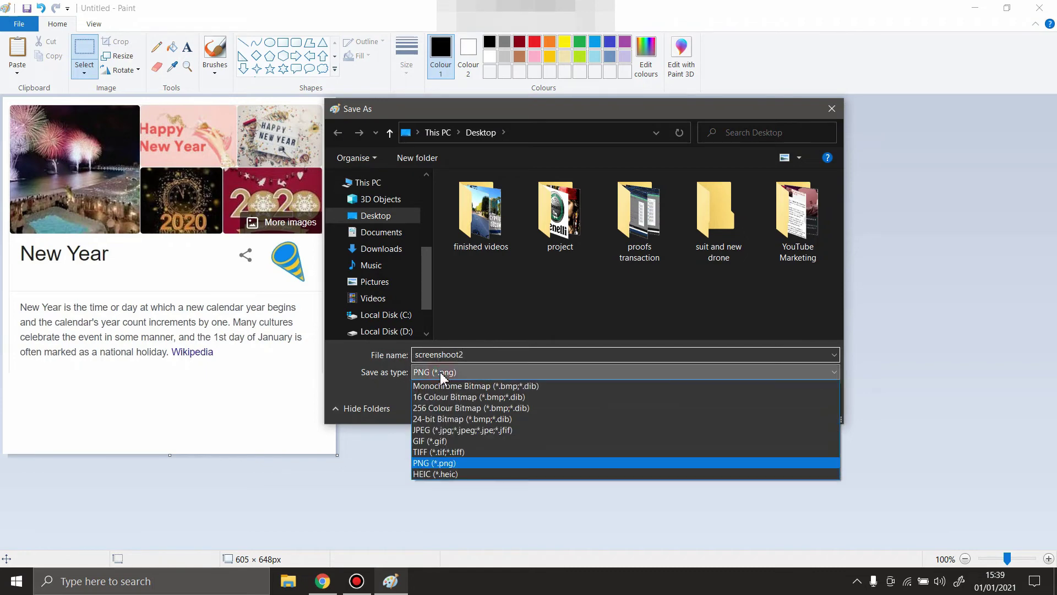
click(452, 430)
click(725, 408)
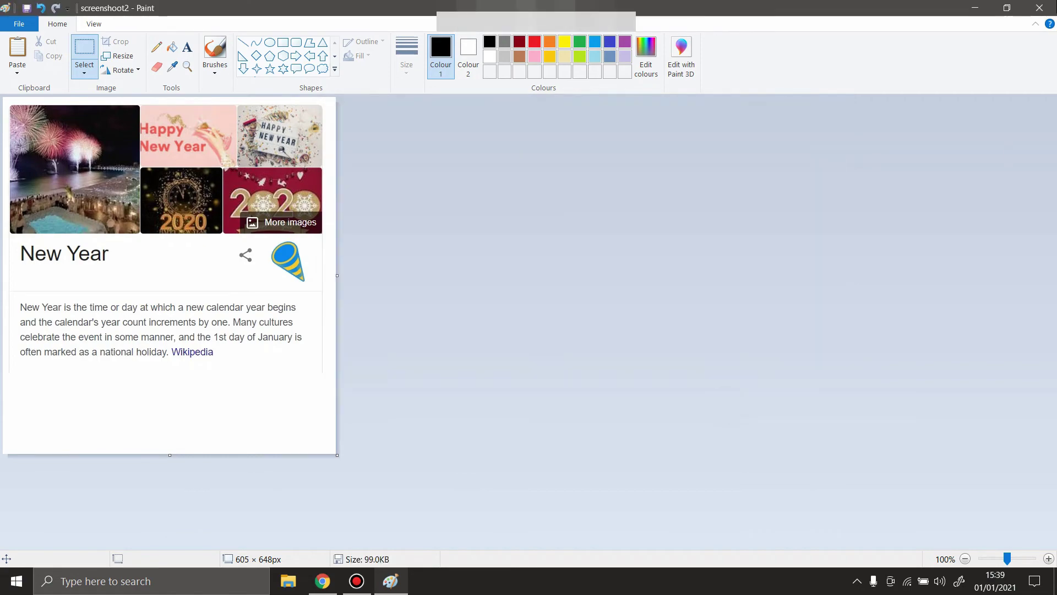
click(1040, 8)
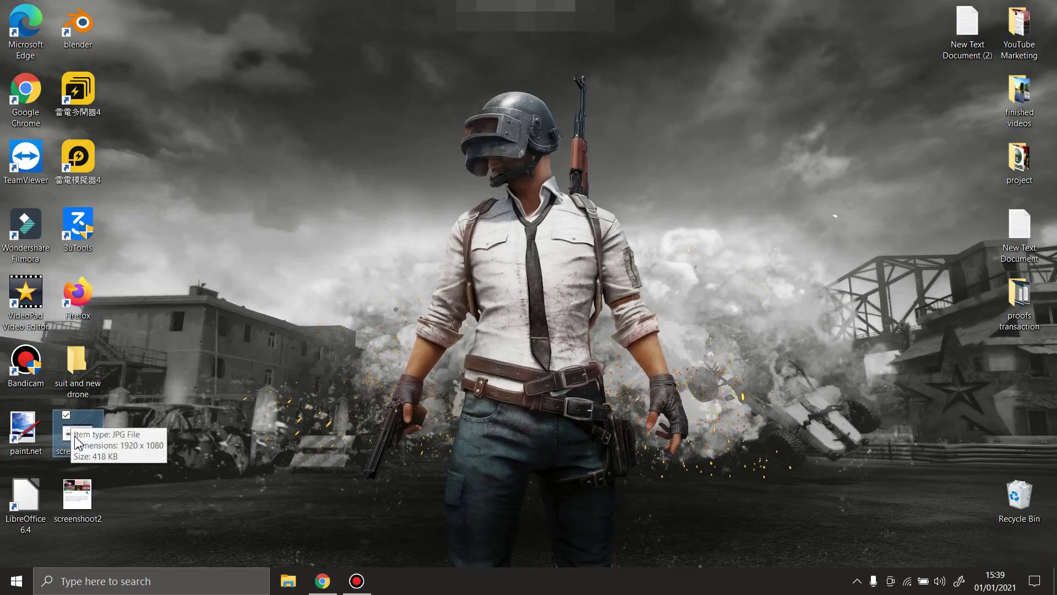
- Move the screenshoot and screenshoot2 icons side by side near the top middle
drag(77, 433, 338, 166)
mouse_move(80, 502)
mouse_down()
mouse_move(457, 175)
mouse_move(222, 234)
mouse_up()
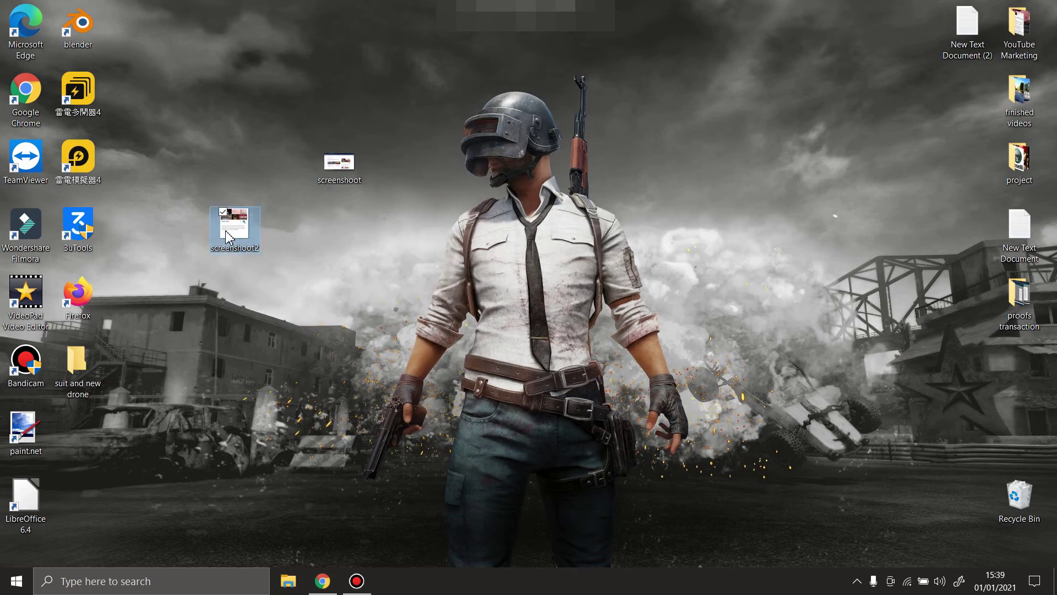
mouse_move(229, 235)
mouse_down()
mouse_move(438, 180)
mouse_move(311, 182)
mouse_up()
mouse_move(286, 161)
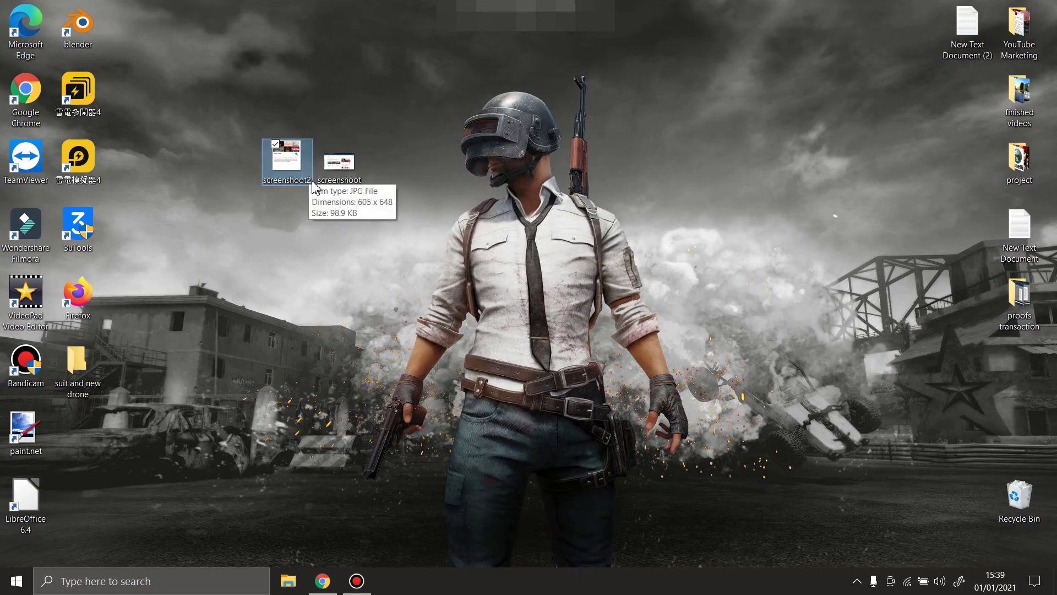